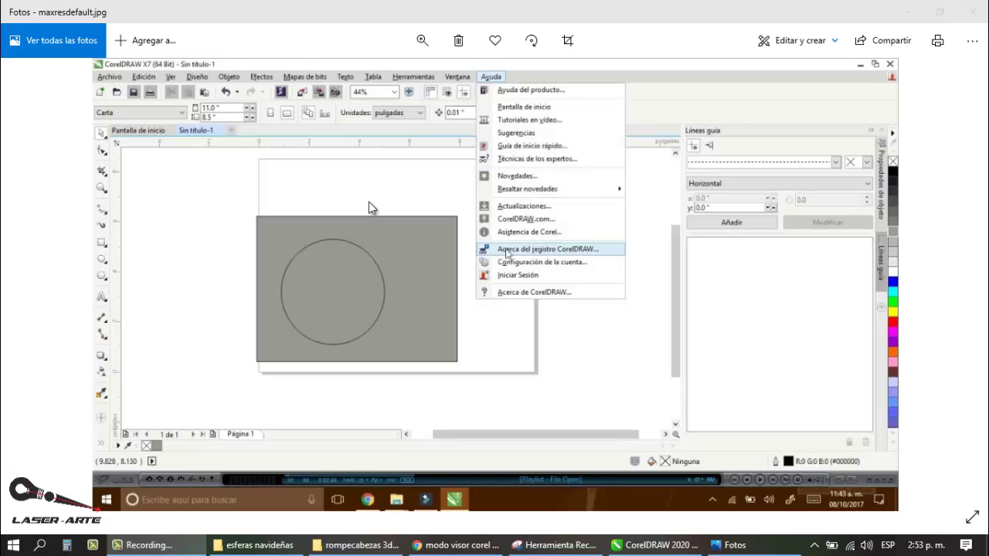
- Search Windows for firewall and open Windows Defender Firewall con seguridad avanzada
{"action": "left_click", "coordinate": [908, 18]}
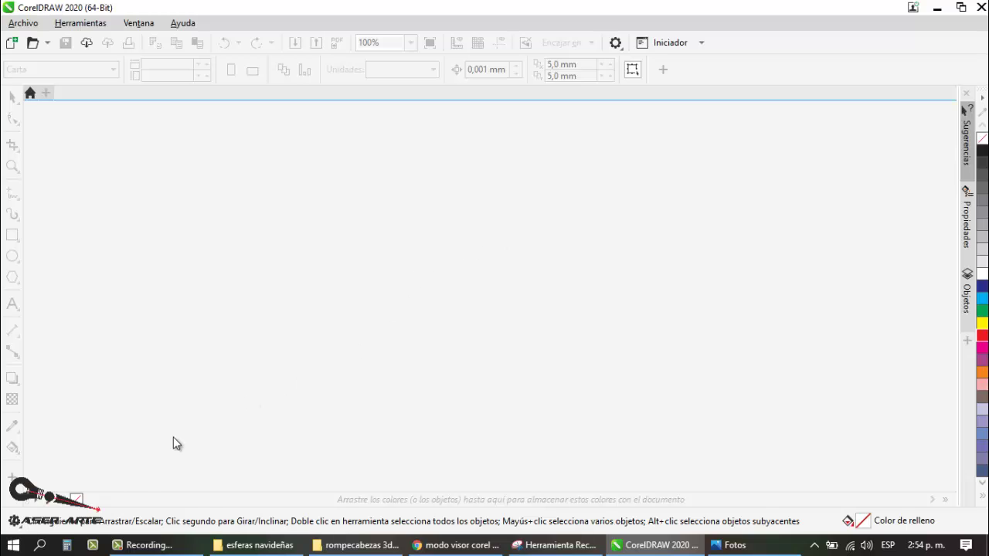
{"action": "left_click", "coordinate": [40, 548]}
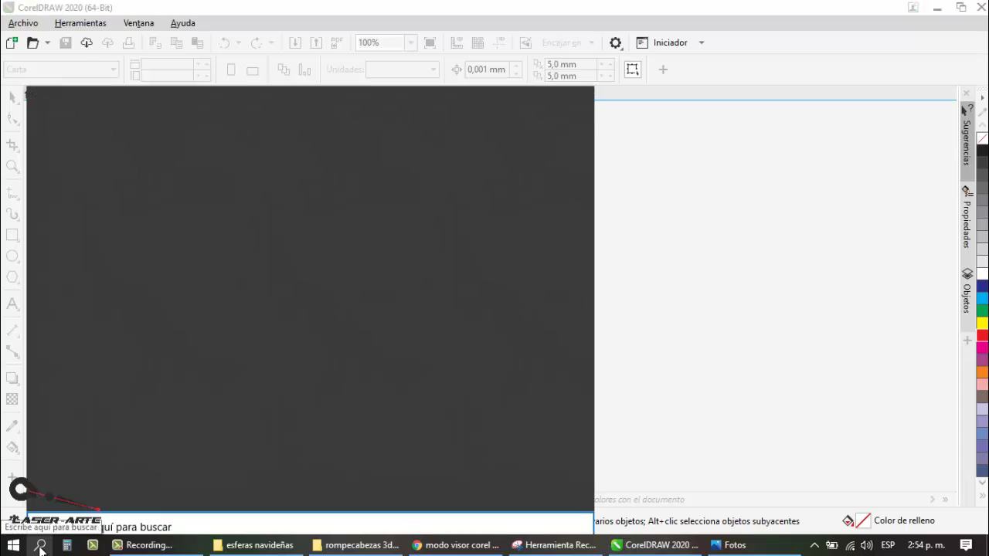
{"action": "type", "text": "firewall"}
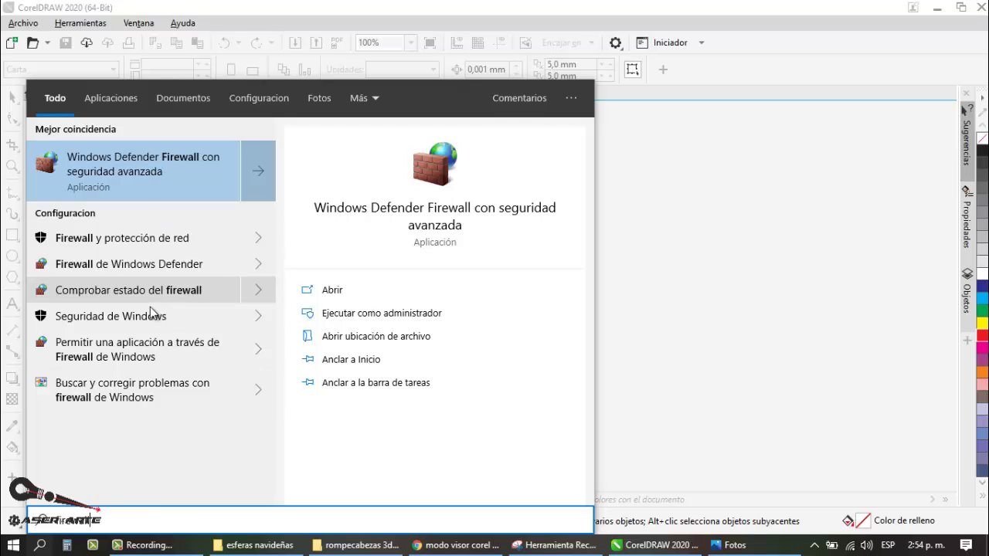
{"action": "left_click", "coordinate": [156, 166]}
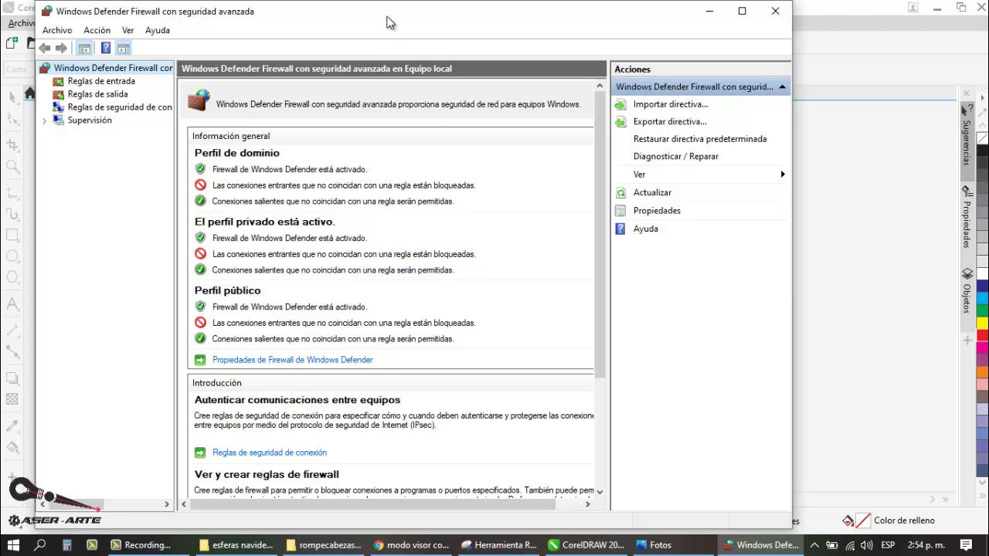
- Examine the CorelDRAW 2020 (64-Bit) rule among the firewall's inbound rules
{"action": "left_click_drag", "start_coordinate": [386, 15], "coordinate": [479, 8]}
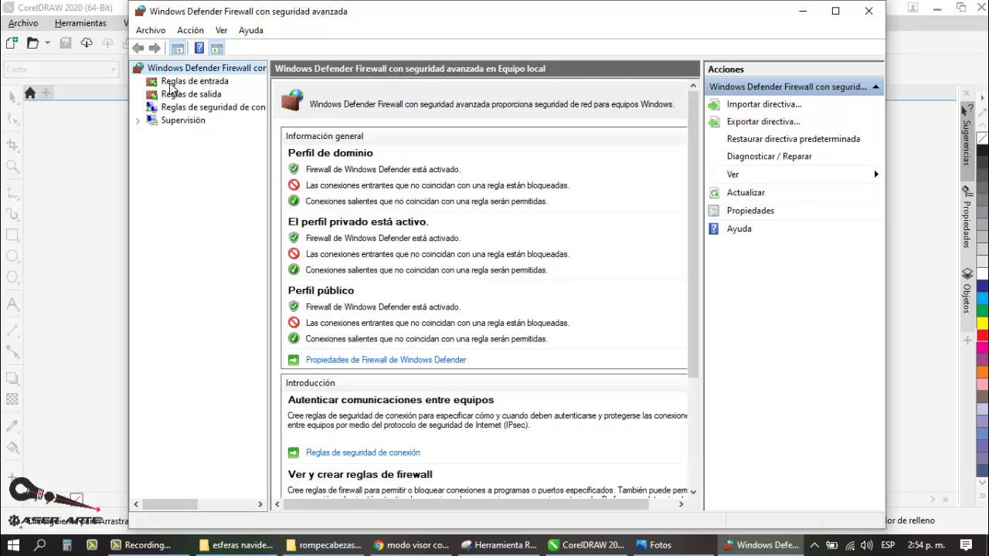
{"action": "left_click", "coordinate": [222, 86]}
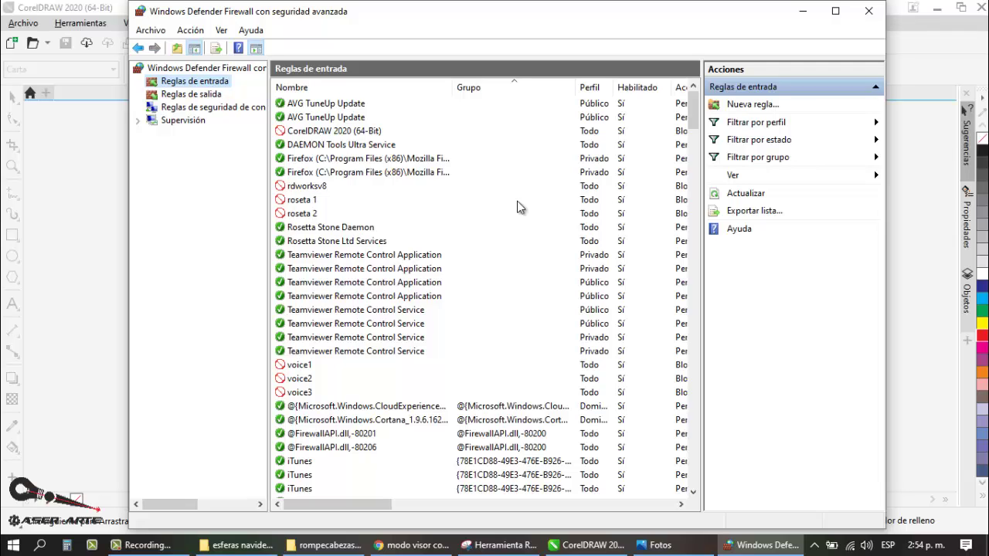
{"action": "left_click", "coordinate": [331, 132]}
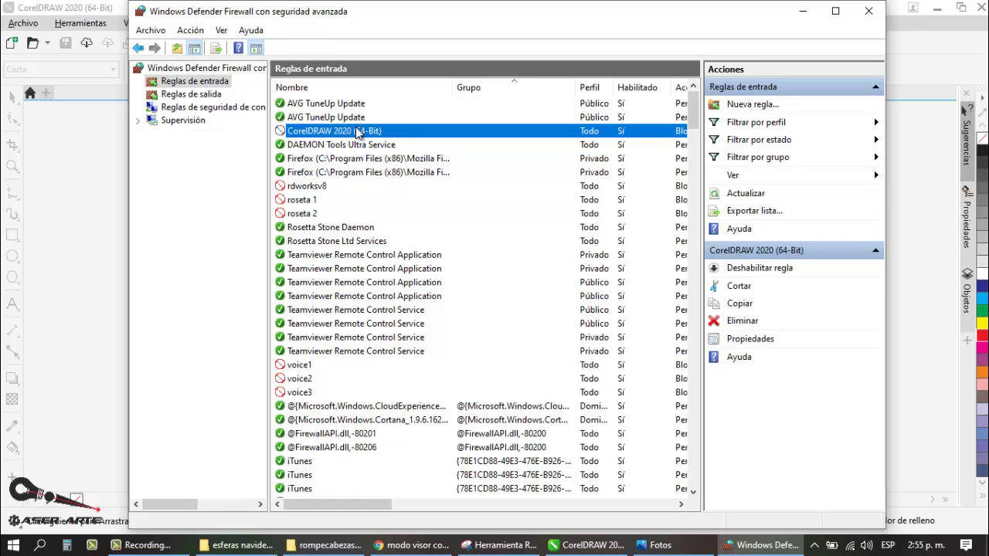
- Start a new outbound firewall rule with Programa as the rule type
{"action": "left_click", "coordinate": [207, 95]}
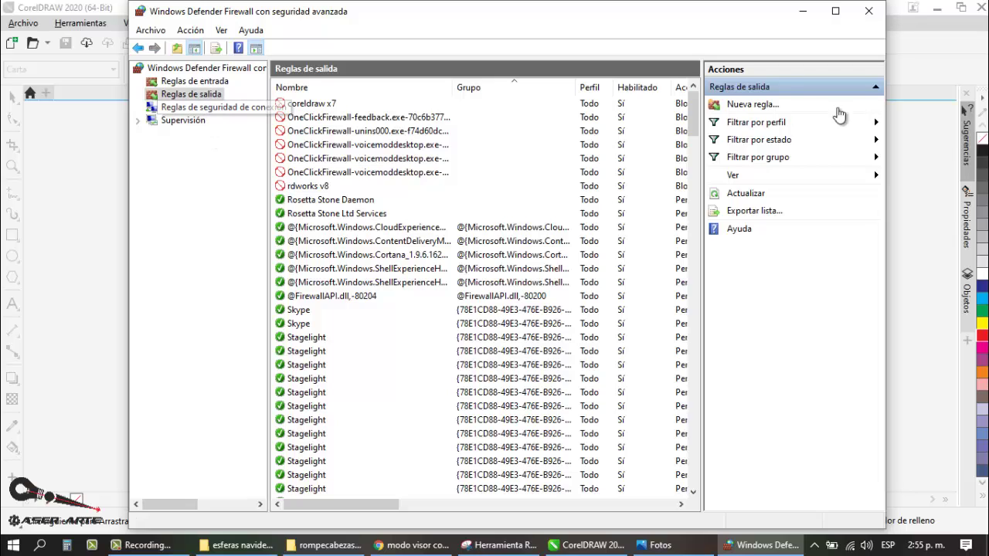
{"action": "left_click", "coordinate": [743, 105]}
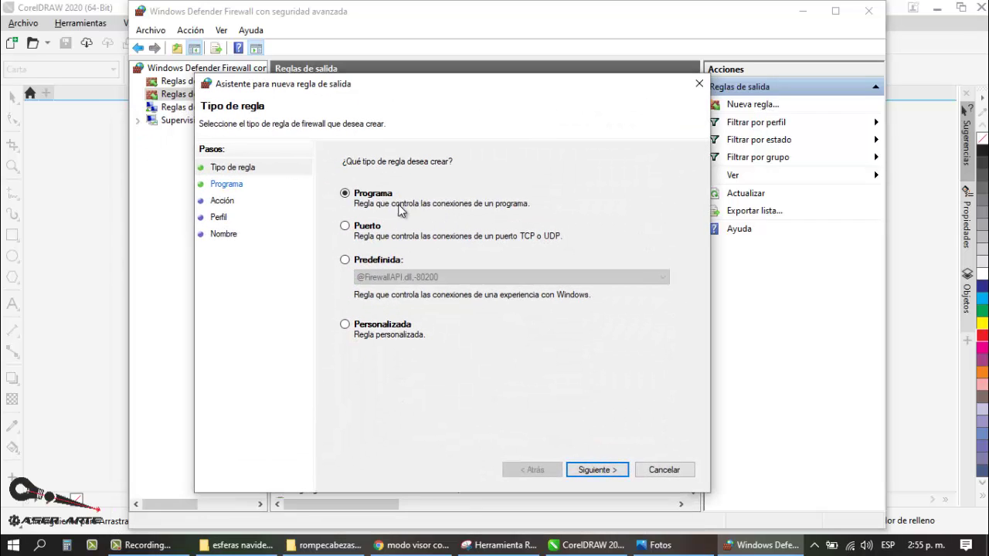
{"action": "left_click", "coordinate": [597, 470]}
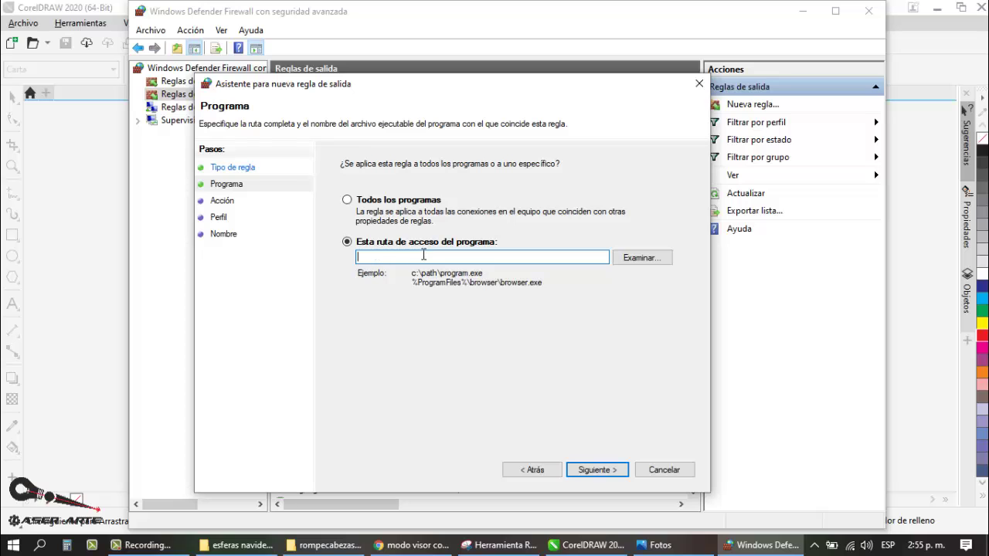
- Browse for the rule's program file, going to the Corel folder in Archivos de programa on drive C
{"action": "left_click", "coordinate": [650, 258]}
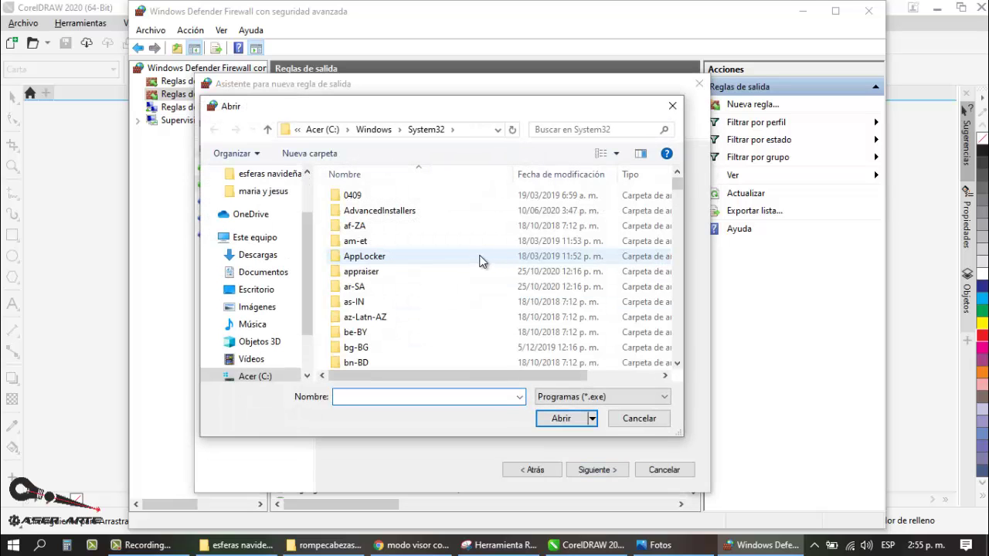
{"action": "mouse_move", "coordinate": [308, 248]}
{"action": "left_mouse_down"}
{"action": "mouse_move", "coordinate": [310, 271]}
{"action": "mouse_move", "coordinate": [314, 261]}
{"action": "left_mouse_up"}
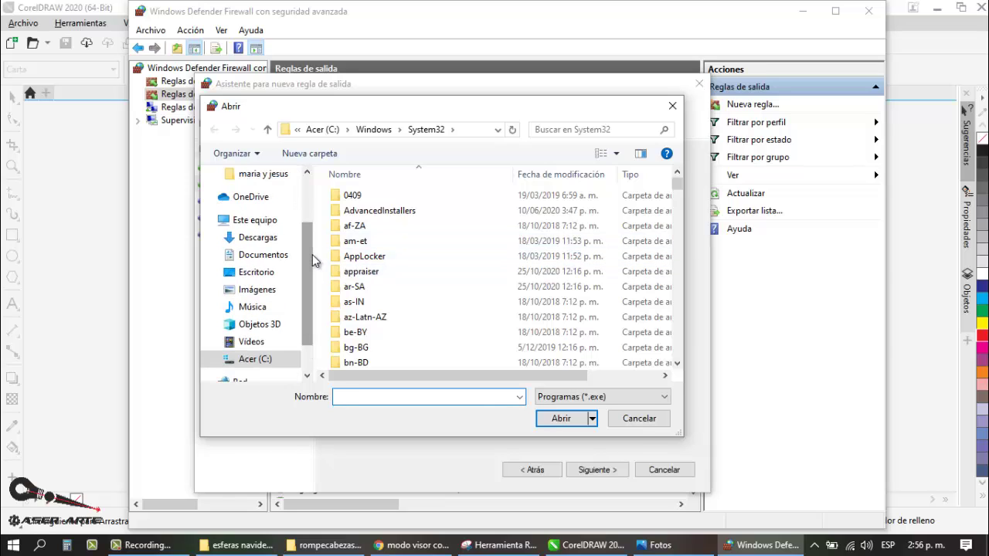
{"action": "left_click", "coordinate": [255, 220]}
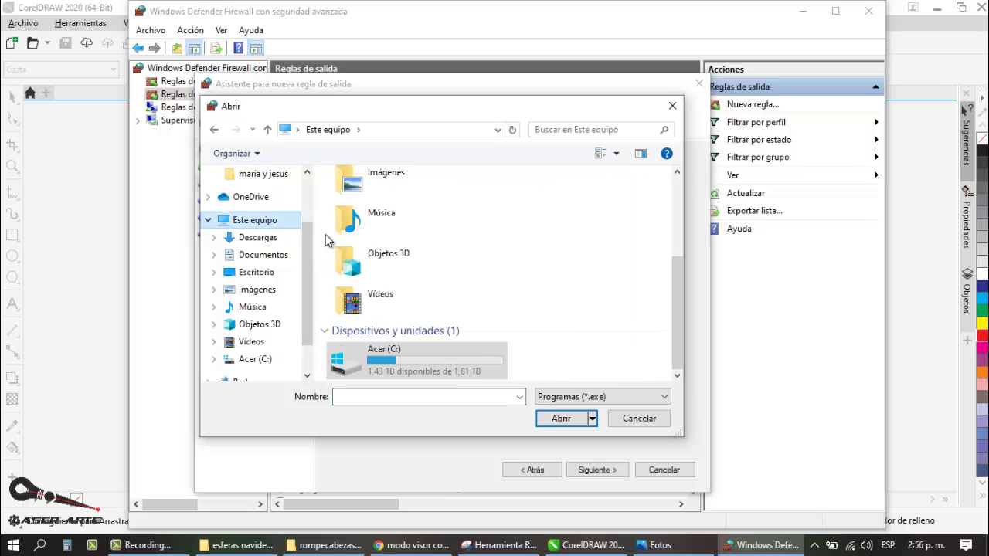
{"action": "double_click", "coordinate": [408, 351]}
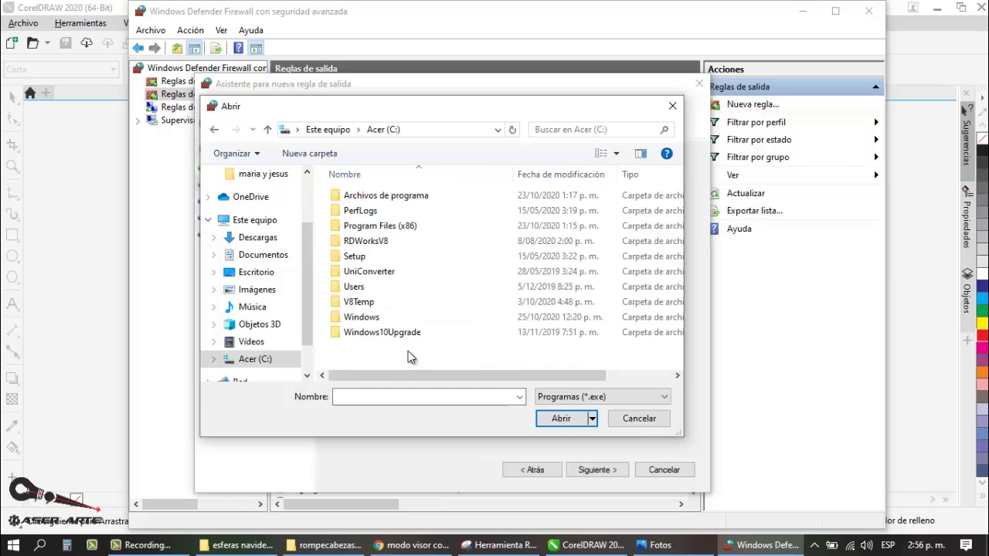
{"action": "double_click", "coordinate": [411, 194]}
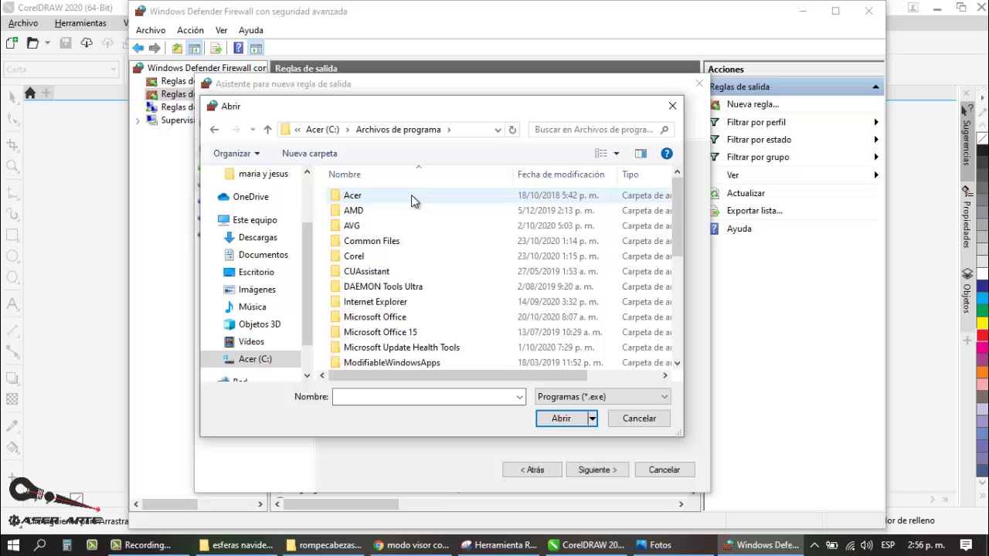
{"action": "double_click", "coordinate": [377, 259]}
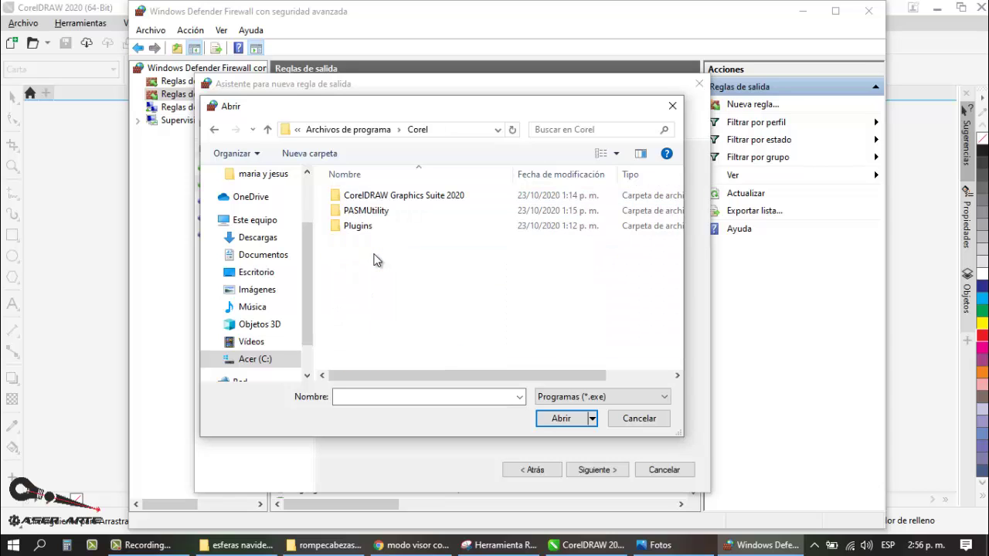
{"action": "left_click", "coordinate": [365, 130]}
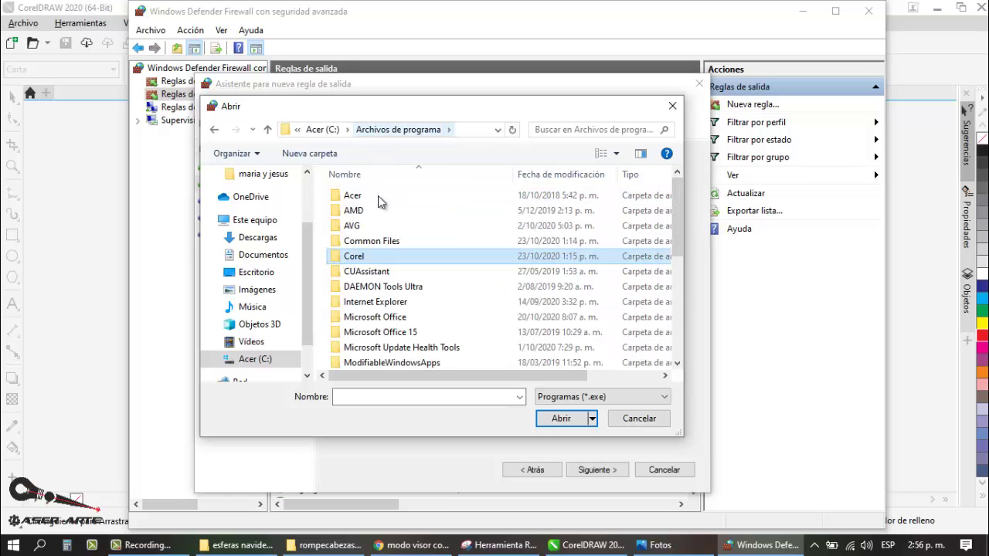
{"action": "double_click", "coordinate": [376, 257]}
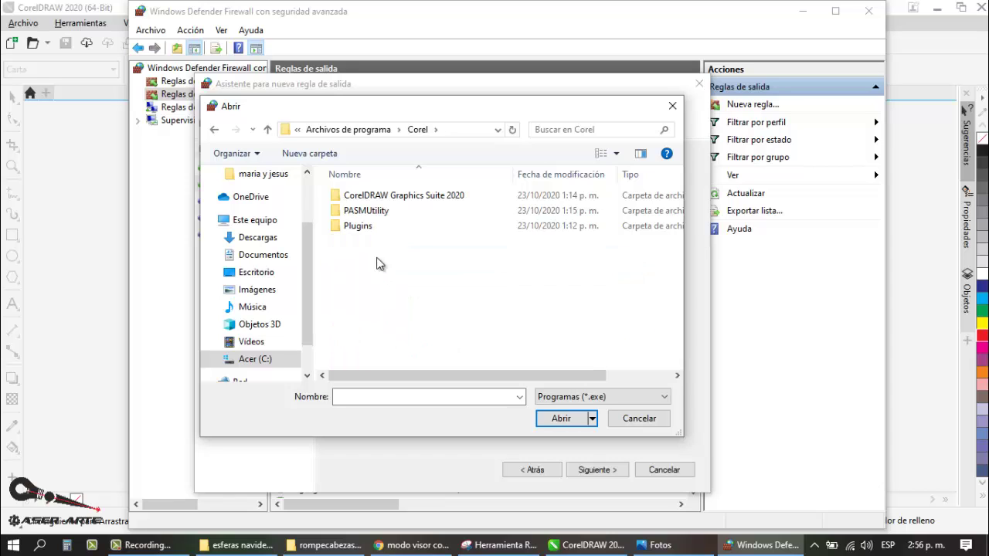
{"action": "left_click", "coordinate": [381, 130]}
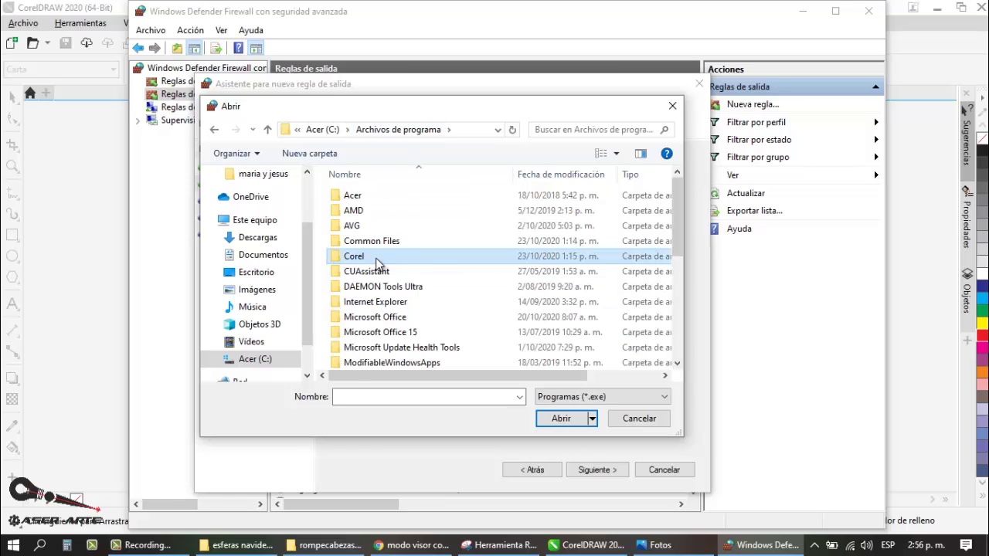
{"action": "left_click", "coordinate": [559, 419]}
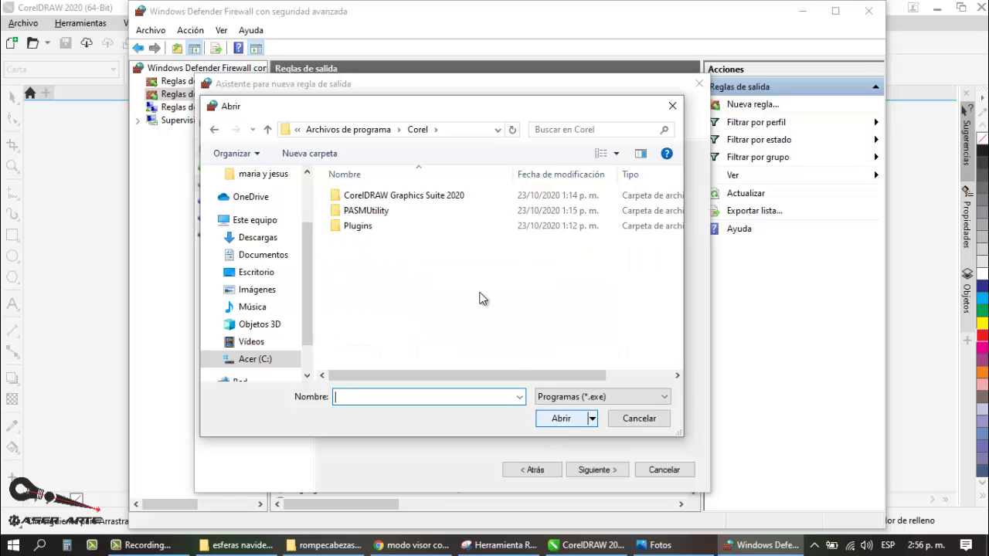
- Set the rule's program path to the CorelDRW application in Programs64 within the CorelDRAW Graphics Suite 2020 folder
{"action": "double_click", "coordinate": [420, 198]}
{"action": "scroll", "coordinate": [420, 244], "scroll_direction": "down", "scroll_amount": 2}
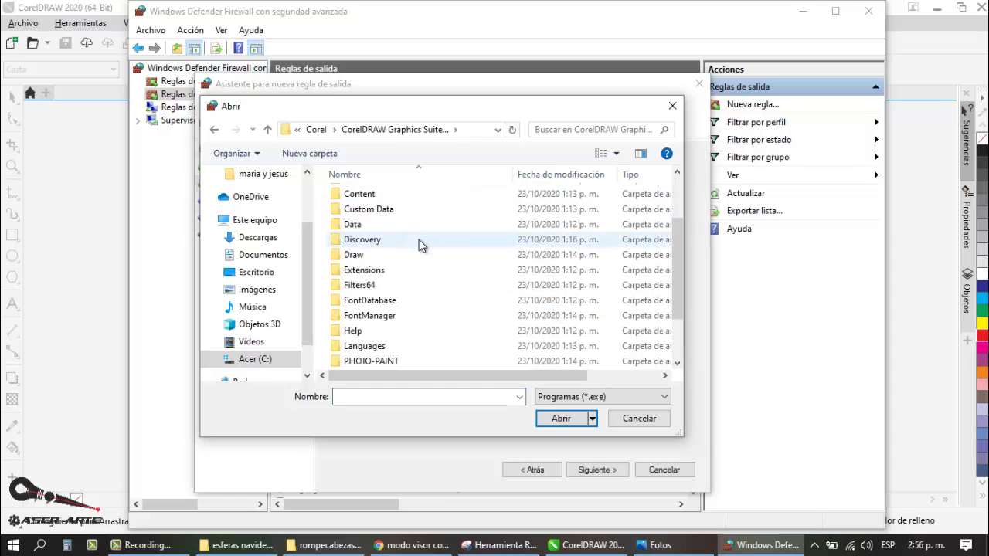
{"action": "scroll", "coordinate": [420, 244], "scroll_direction": "down", "scroll_amount": 2}
{"action": "scroll", "coordinate": [420, 244], "scroll_direction": "up", "scroll_amount": 3}
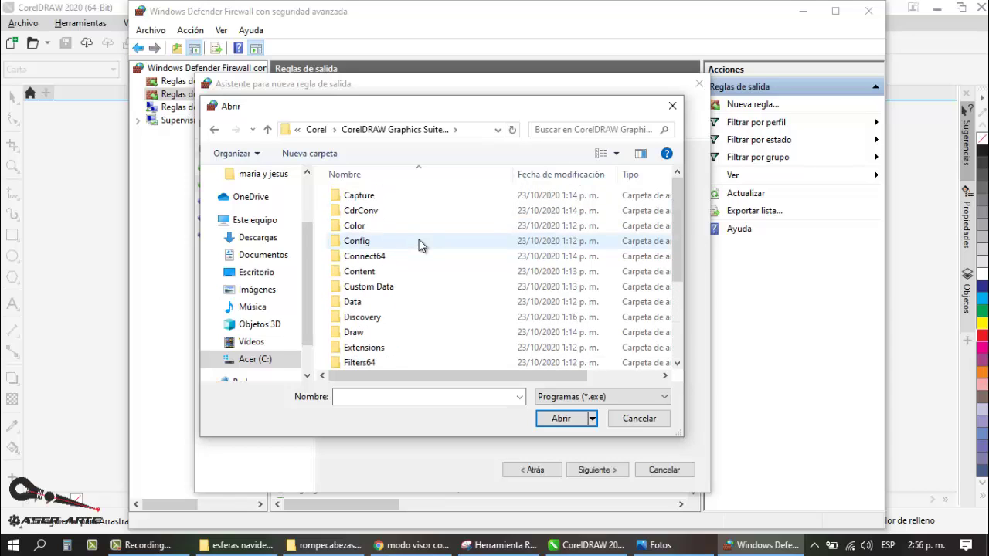
{"action": "scroll", "coordinate": [420, 244], "scroll_direction": "down", "scroll_amount": 3}
{"action": "scroll", "coordinate": [419, 244], "scroll_direction": "up", "scroll_amount": 2}
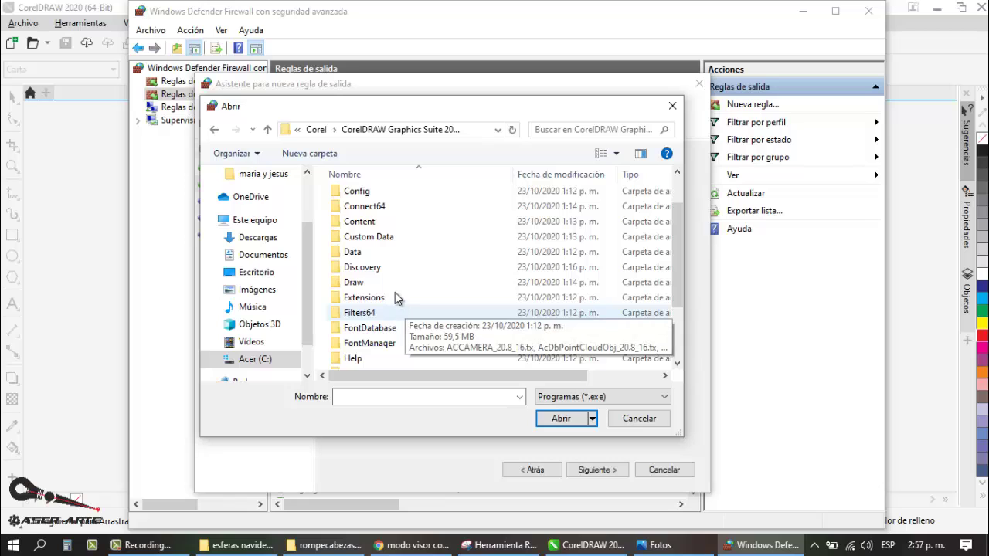
{"action": "scroll", "coordinate": [393, 278], "scroll_direction": "down", "scroll_amount": 1}
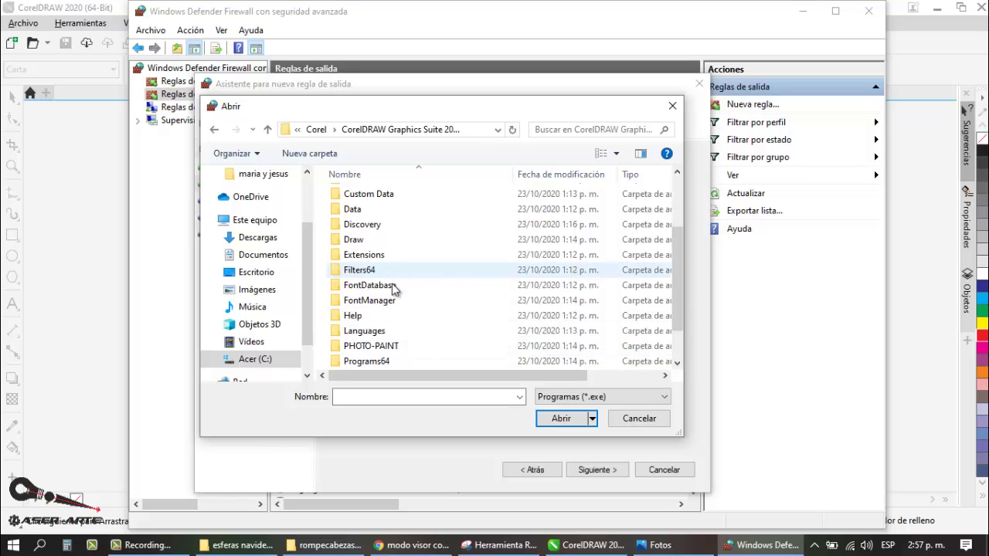
{"action": "double_click", "coordinate": [394, 360]}
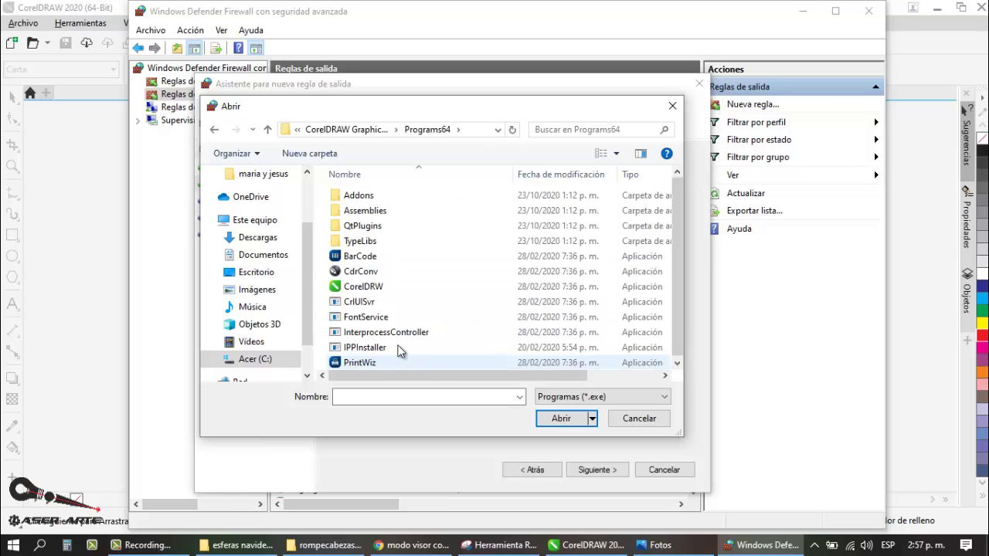
{"action": "left_click", "coordinate": [389, 288]}
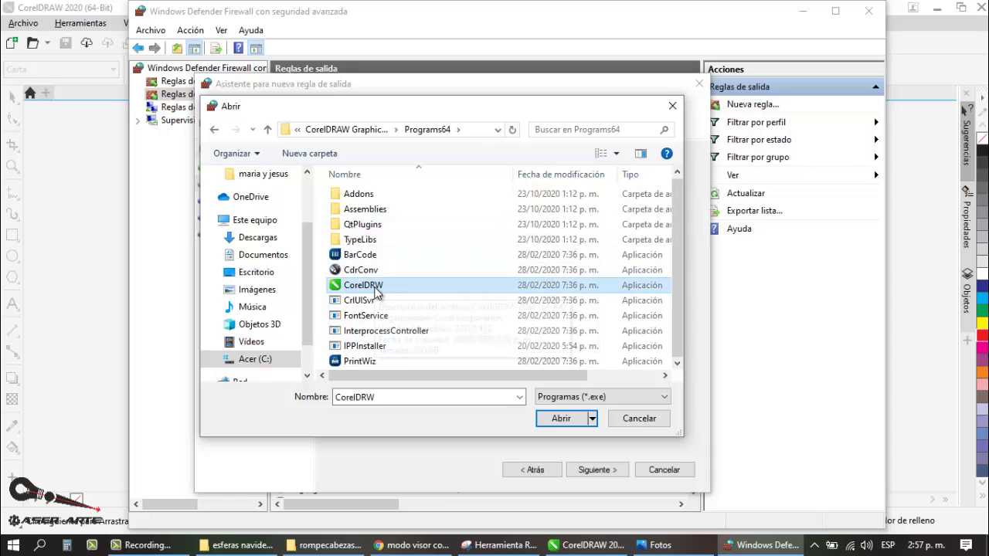
{"action": "left_click", "coordinate": [583, 418]}
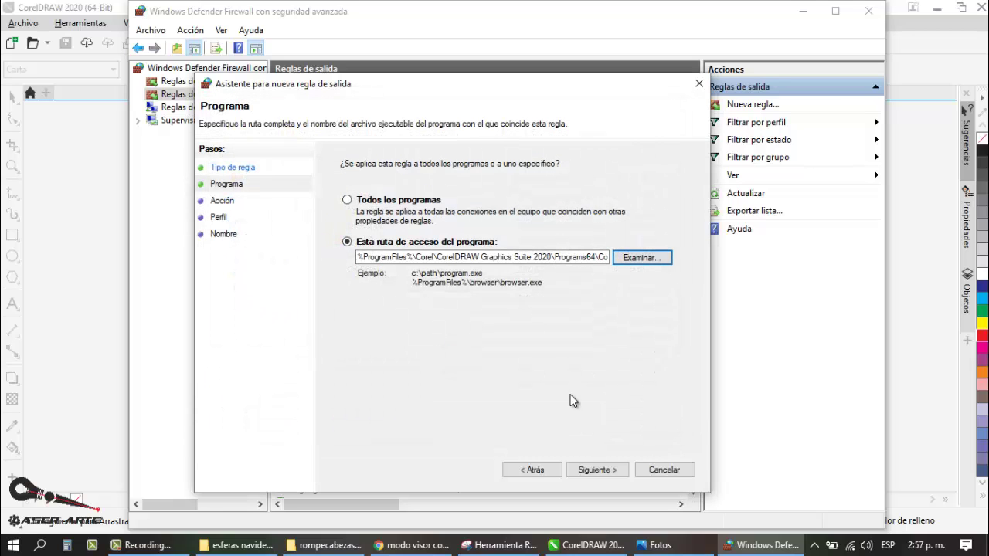
{"action": "left_click", "coordinate": [596, 470]}
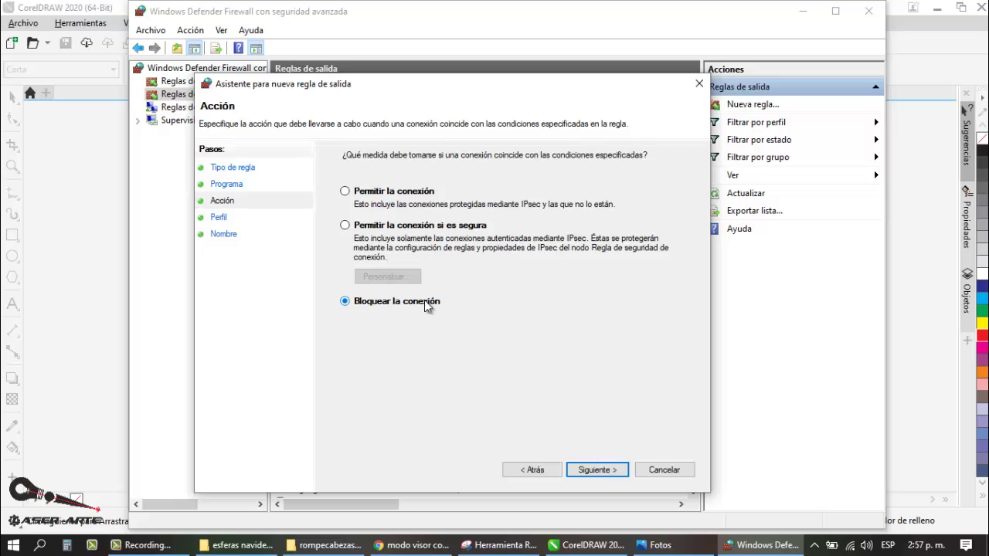
- Keep Bloquear la conexión for the Dominio, Privado and Público profiles and create the rule under the name corel20
{"action": "left_click", "coordinate": [625, 471]}
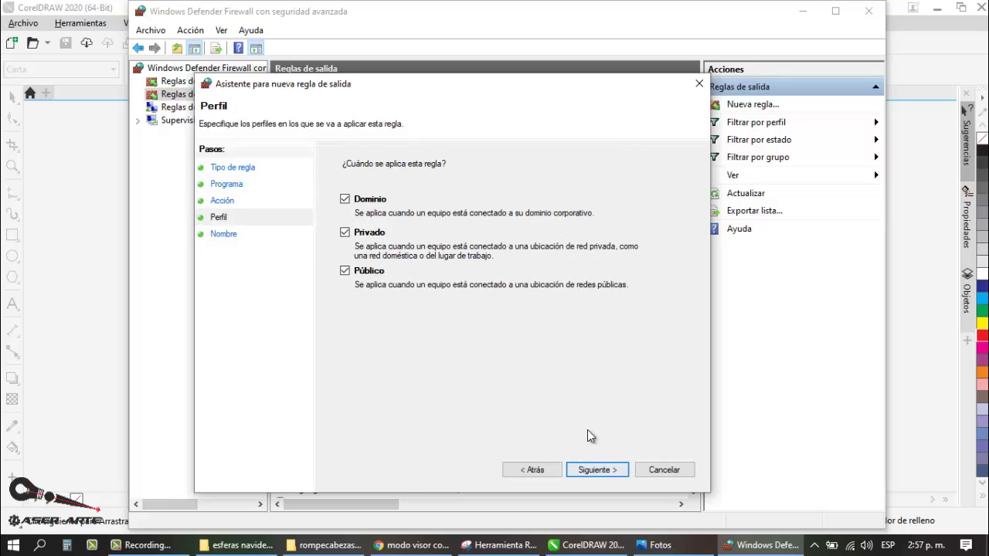
{"action": "left_click", "coordinate": [610, 472]}
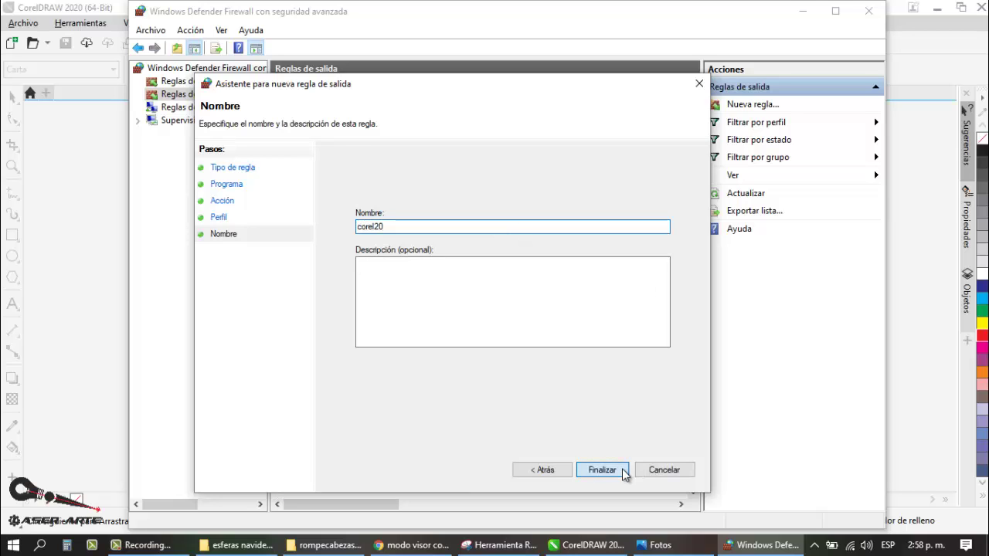
{"action": "left_click", "coordinate": [602, 470]}
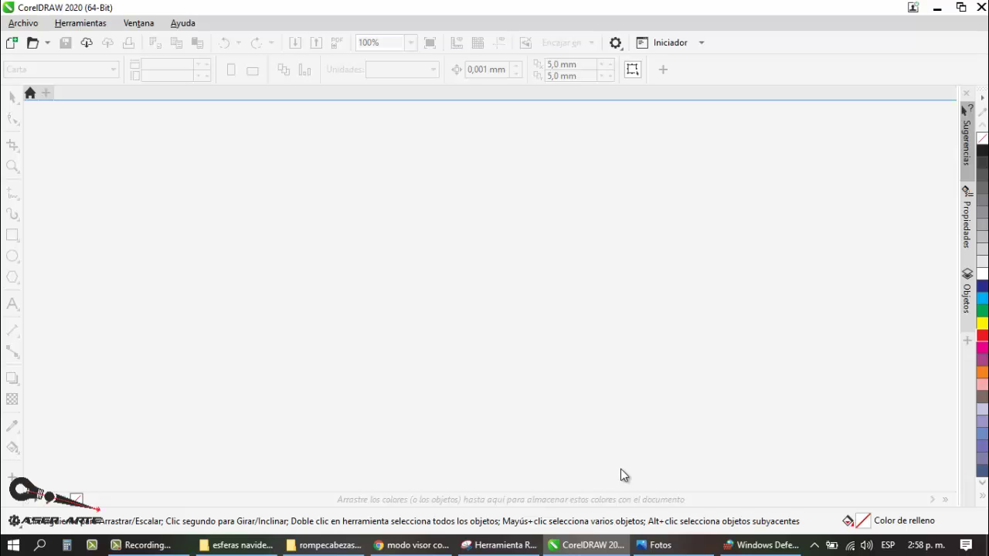
- Return to the firewall window and examine the action column of the corel20 rule in the outbound rules list
{"action": "left_click", "coordinate": [732, 537]}
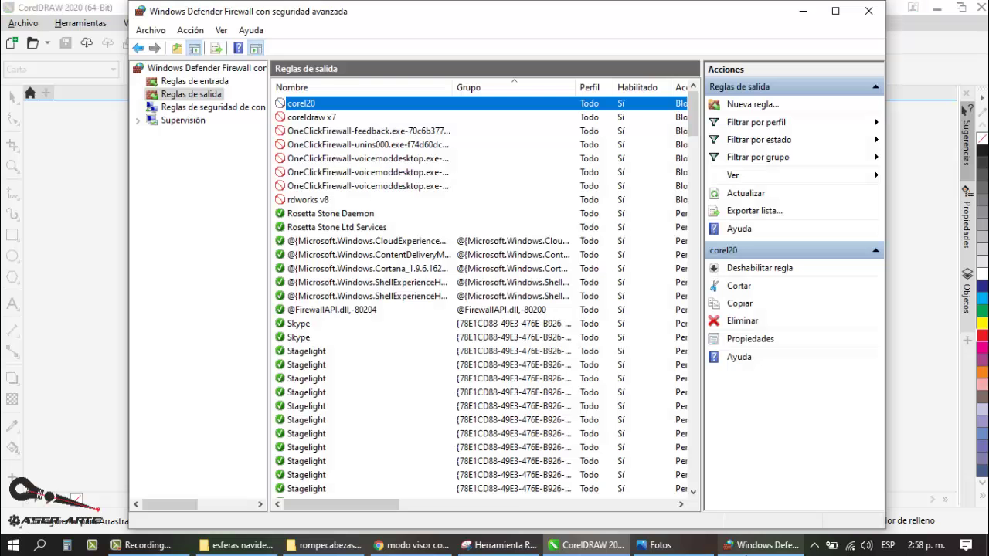
{"action": "left_click", "coordinate": [324, 114]}
{"action": "left_click", "coordinate": [324, 109]}
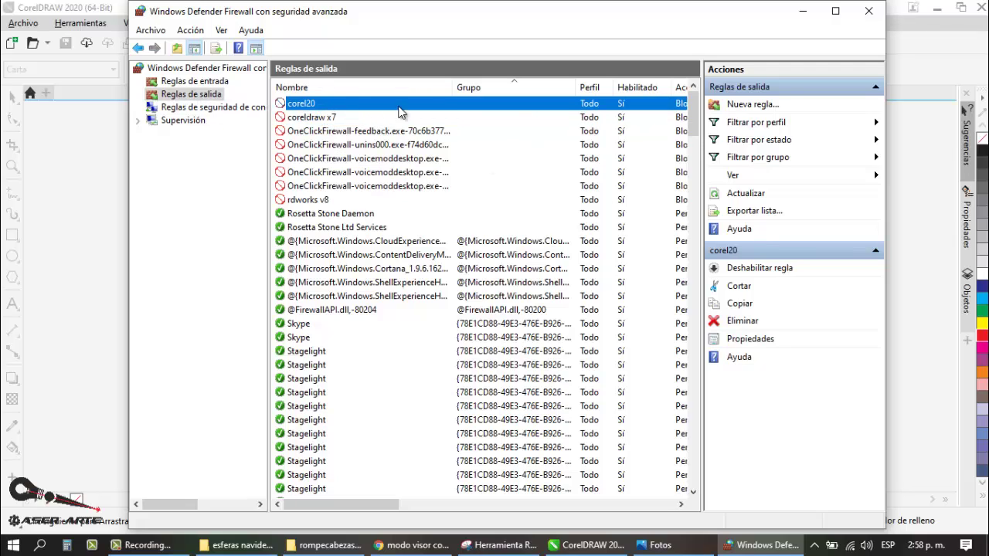
{"action": "left_click_drag", "start_coordinate": [393, 503], "coordinate": [438, 508]}
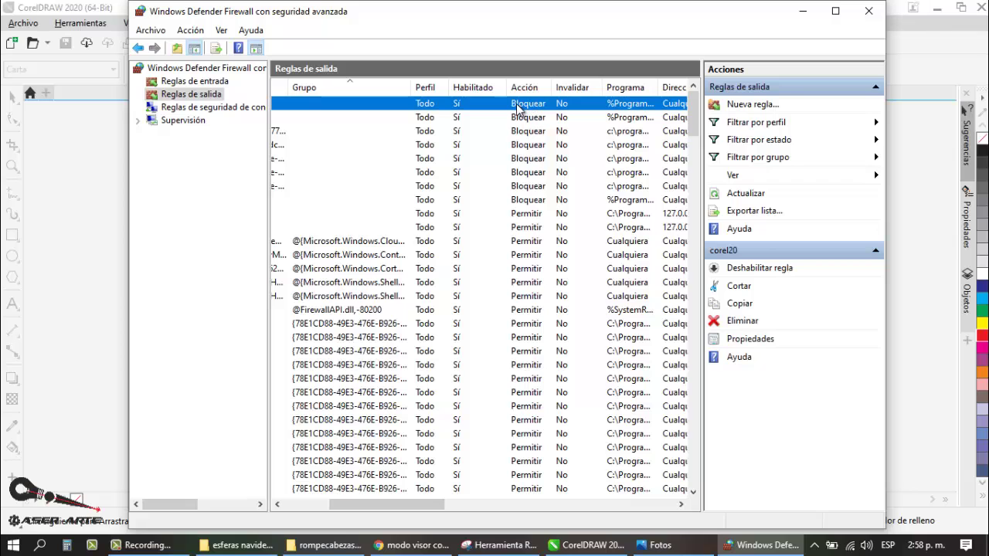
{"action": "left_click_drag", "start_coordinate": [427, 507], "coordinate": [386, 533]}
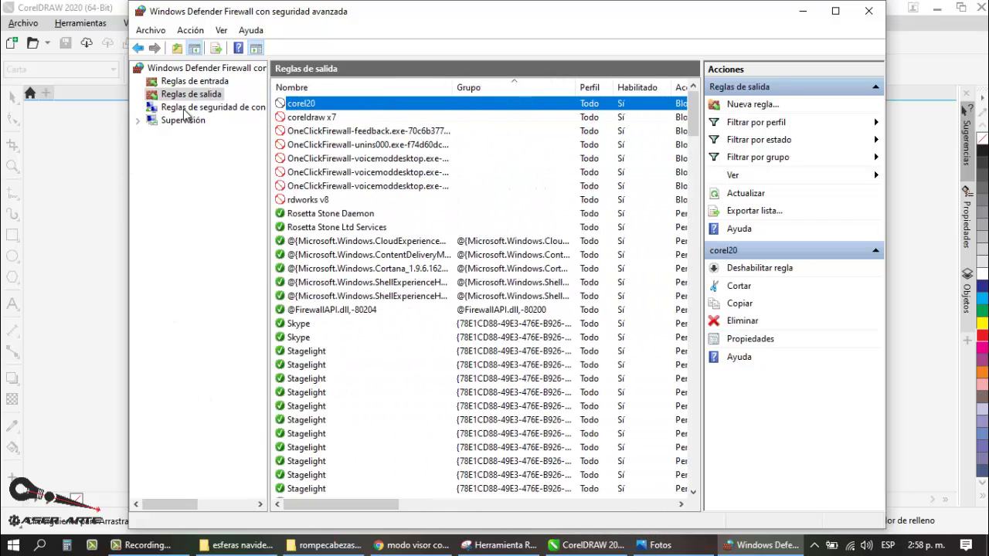
- Examine the action set in the properties of the CorelDRAW 2020 (64-Bit) inbound rule, leaving the rule as it is
{"action": "left_click", "coordinate": [212, 82]}
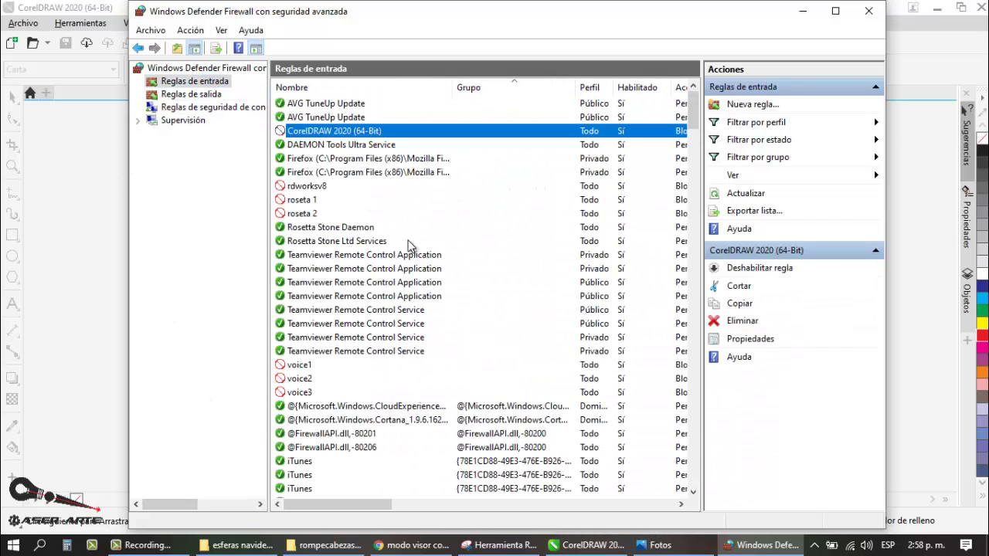
{"action": "left_click", "coordinate": [340, 144]}
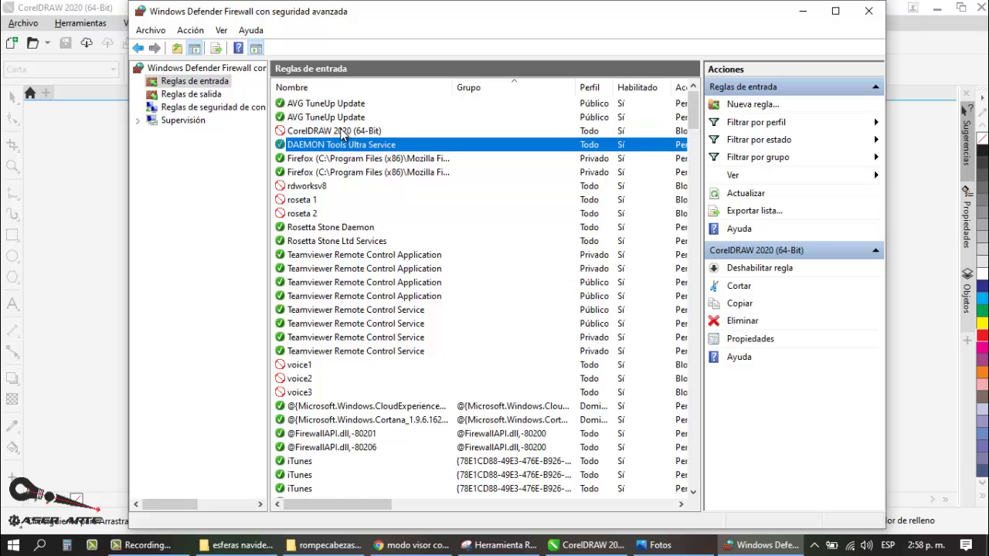
{"action": "double_click", "coordinate": [342, 131]}
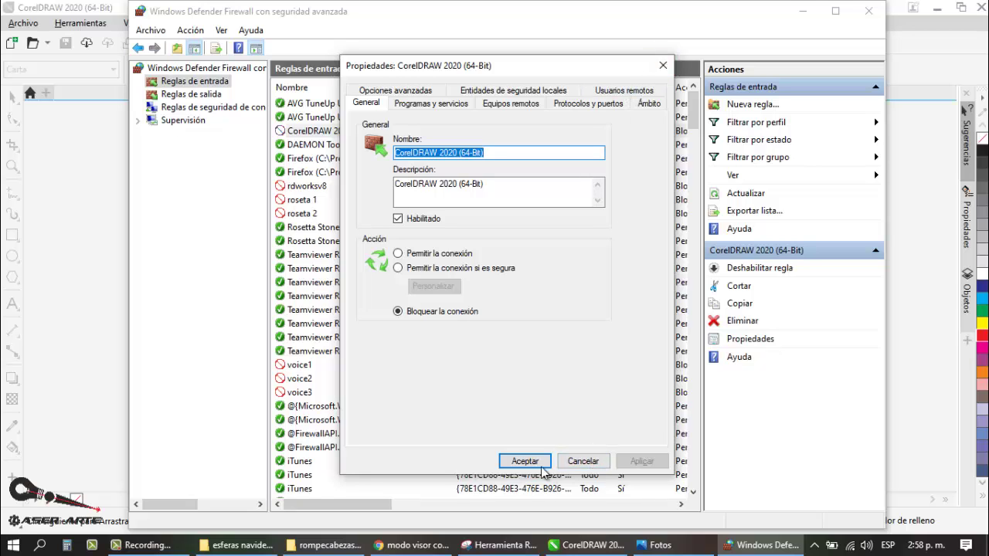
{"action": "left_click", "coordinate": [583, 461]}
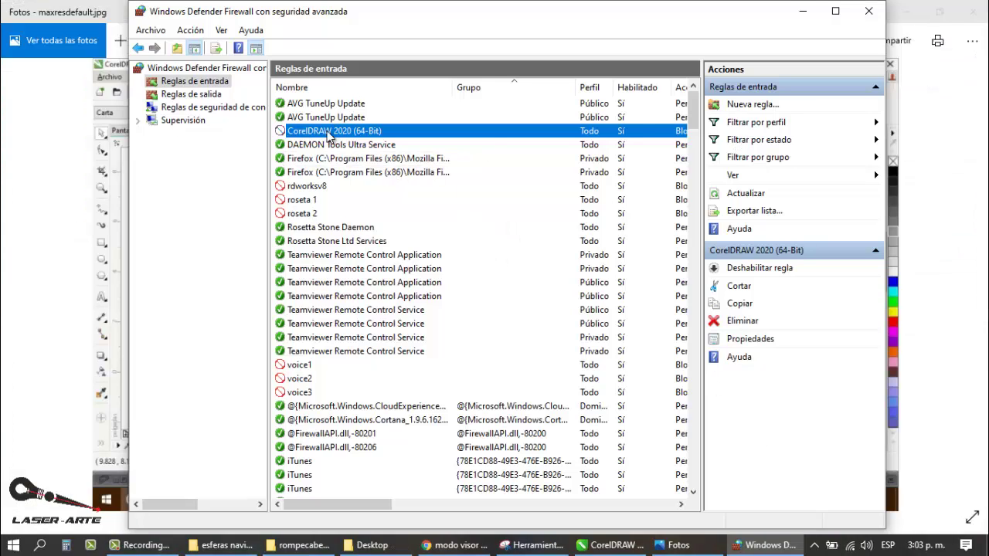
- Start a new inbound rule of type Programa with the CorelDRW application in the Programs64 folder as its program path
{"action": "left_click", "coordinate": [753, 104]}
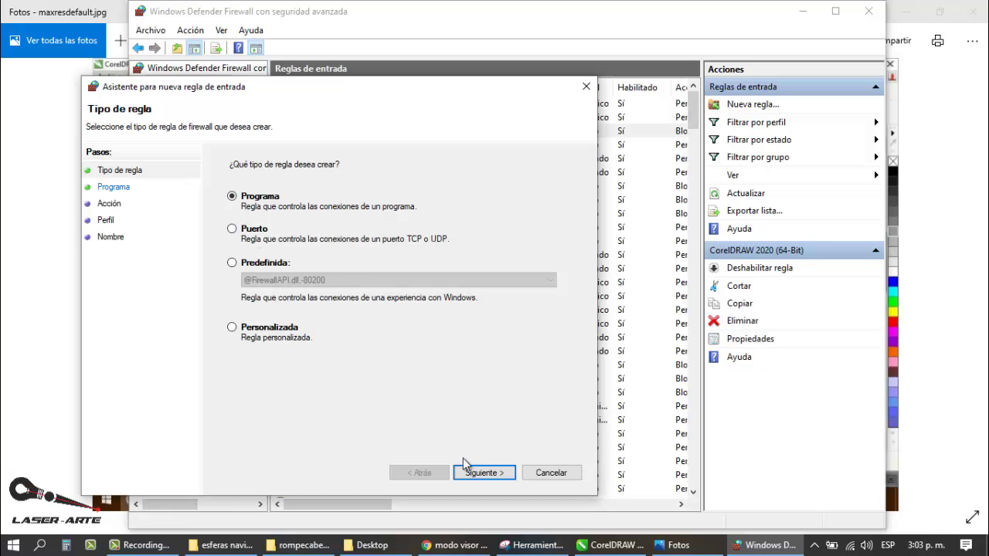
{"action": "left_click", "coordinate": [484, 473]}
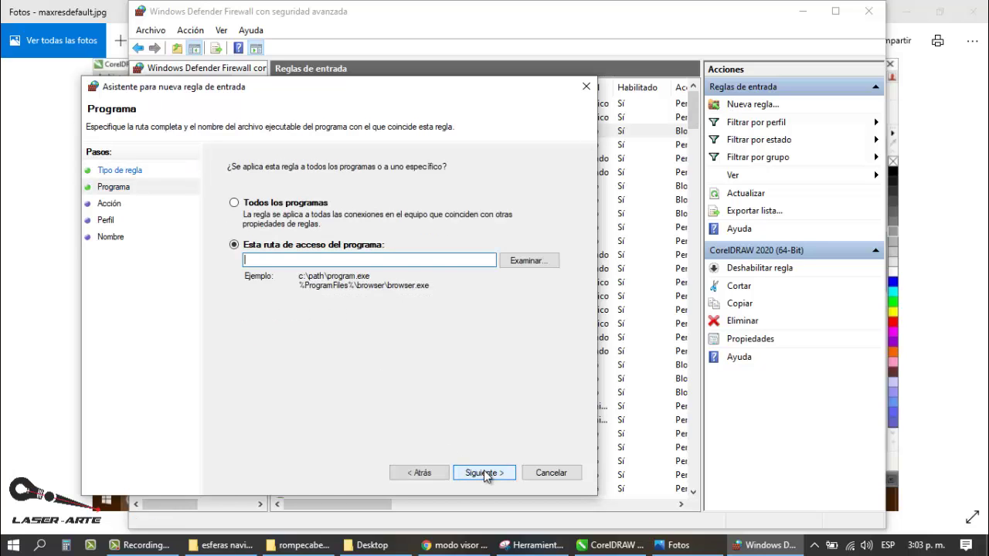
{"action": "left_click", "coordinate": [527, 262]}
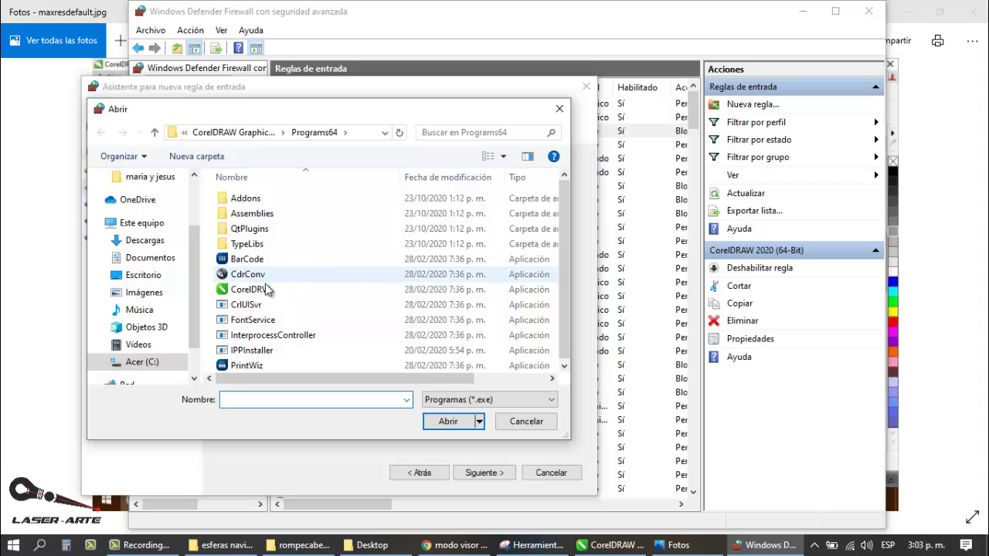
{"action": "left_click", "coordinate": [251, 289]}
{"action": "left_click", "coordinate": [448, 422]}
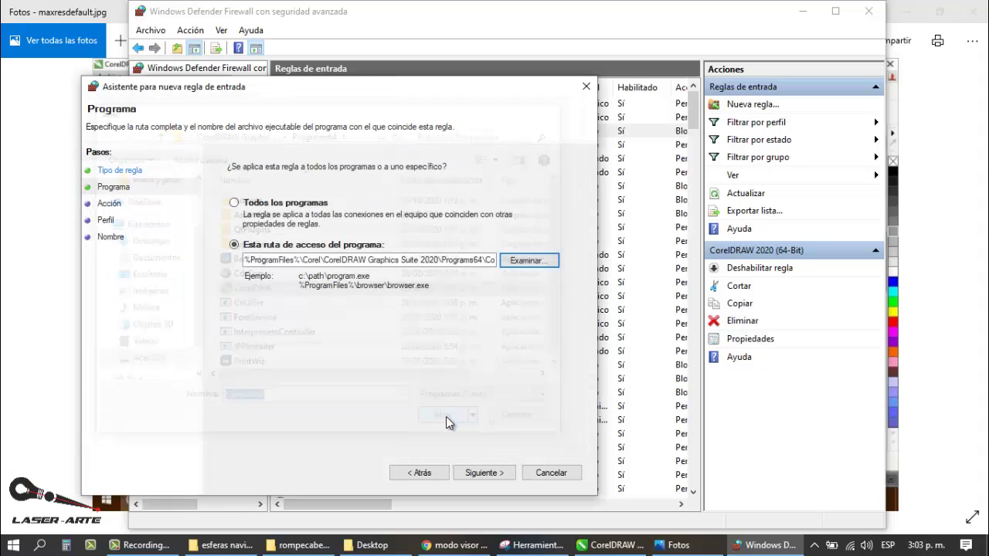
{"action": "left_click", "coordinate": [484, 473]}
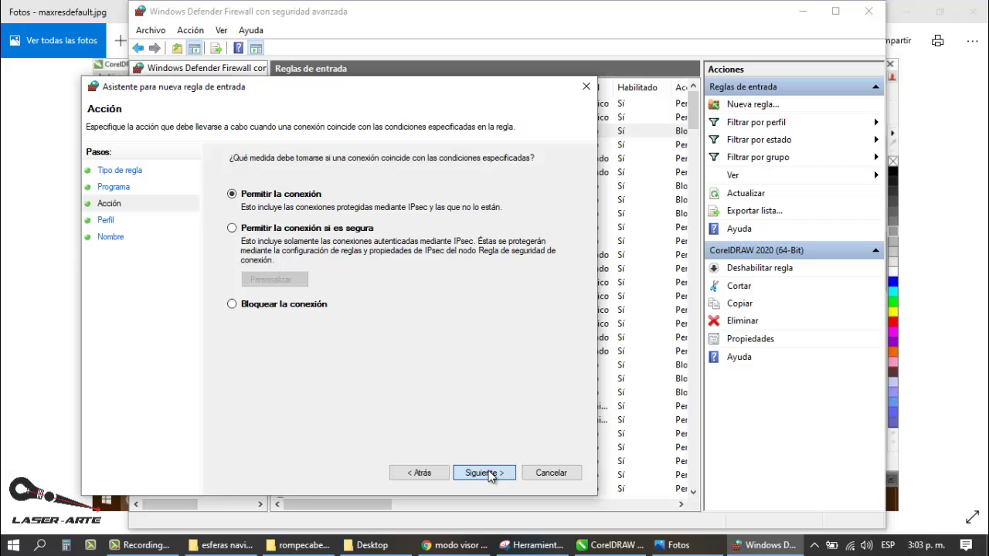
- Set the inbound rule to Bloquear la conexión, create it under the name corel20, and return to the firewall window
{"action": "left_click", "coordinate": [232, 304]}
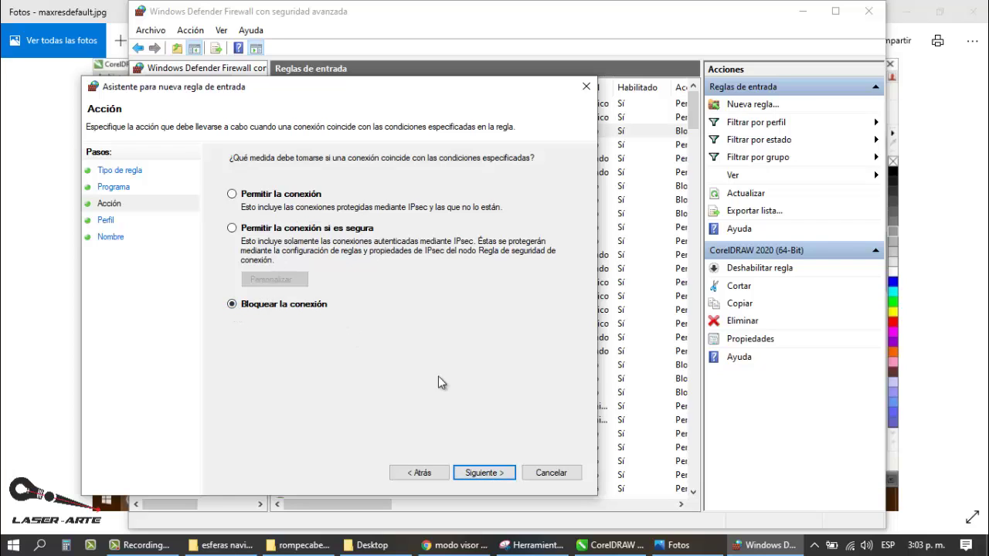
{"action": "left_click", "coordinate": [495, 475]}
{"action": "left_click", "coordinate": [497, 473]}
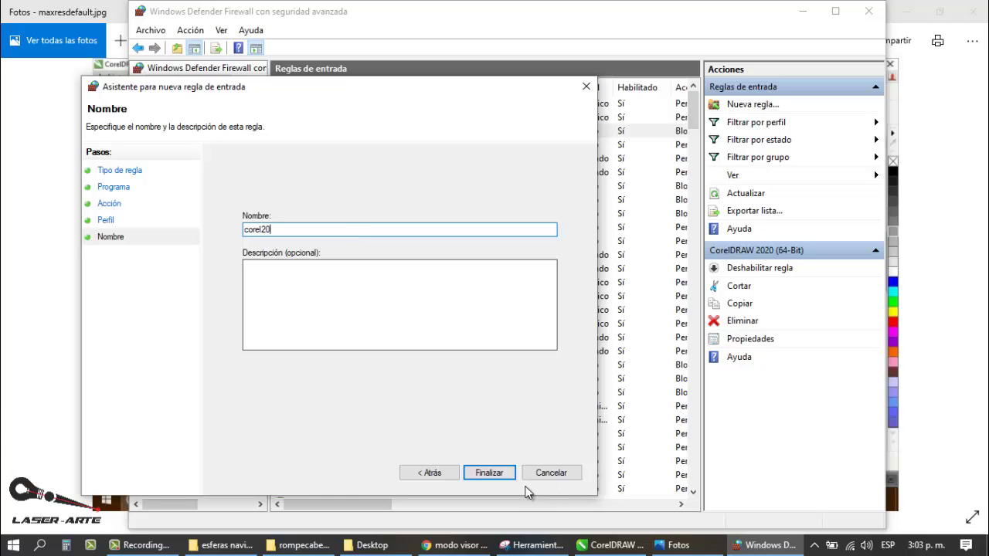
{"action": "left_click", "coordinate": [489, 473]}
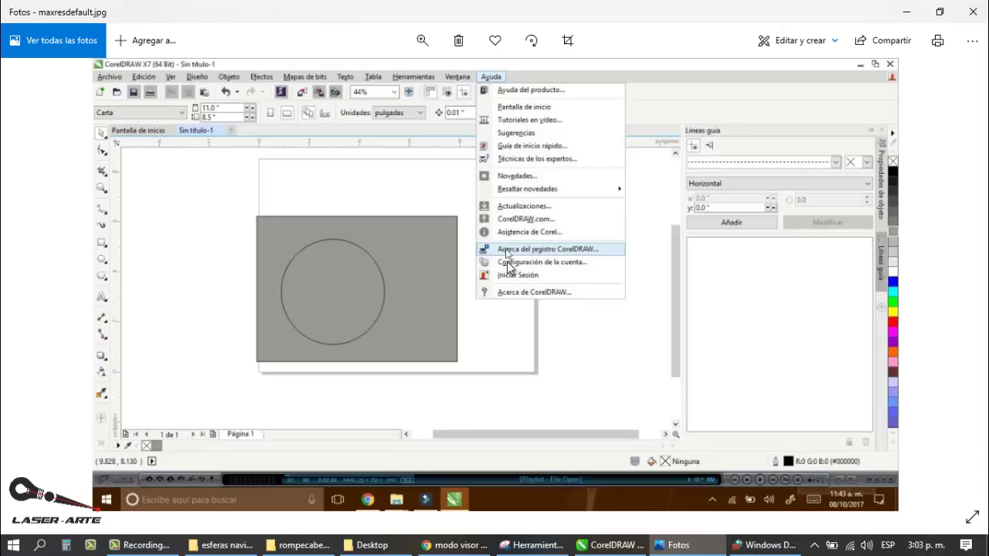
{"action": "left_click", "coordinate": [761, 543]}
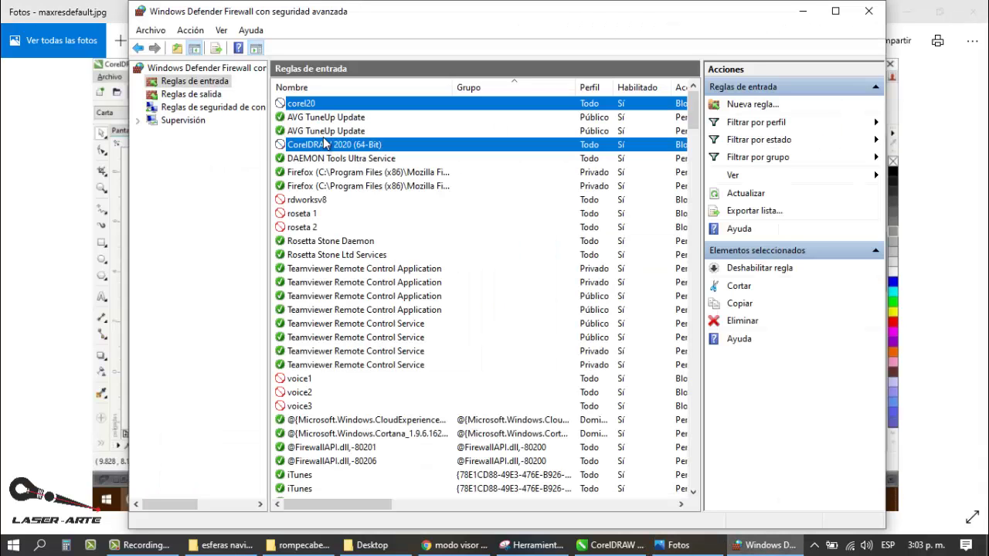